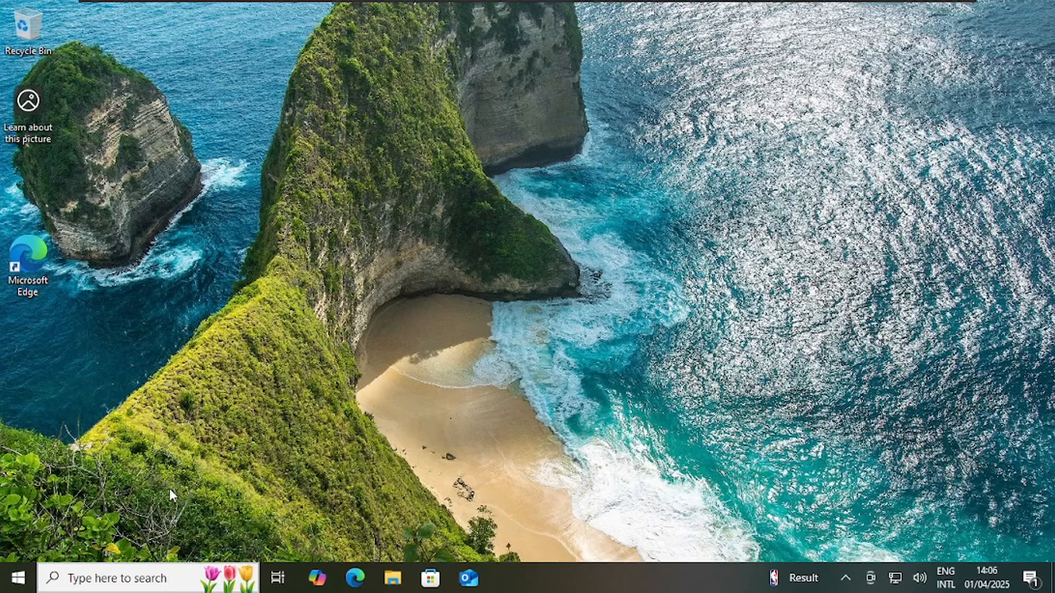
- Search Windows for "system restor" and open the Create a restore point settings
click(143, 580)
text(system)
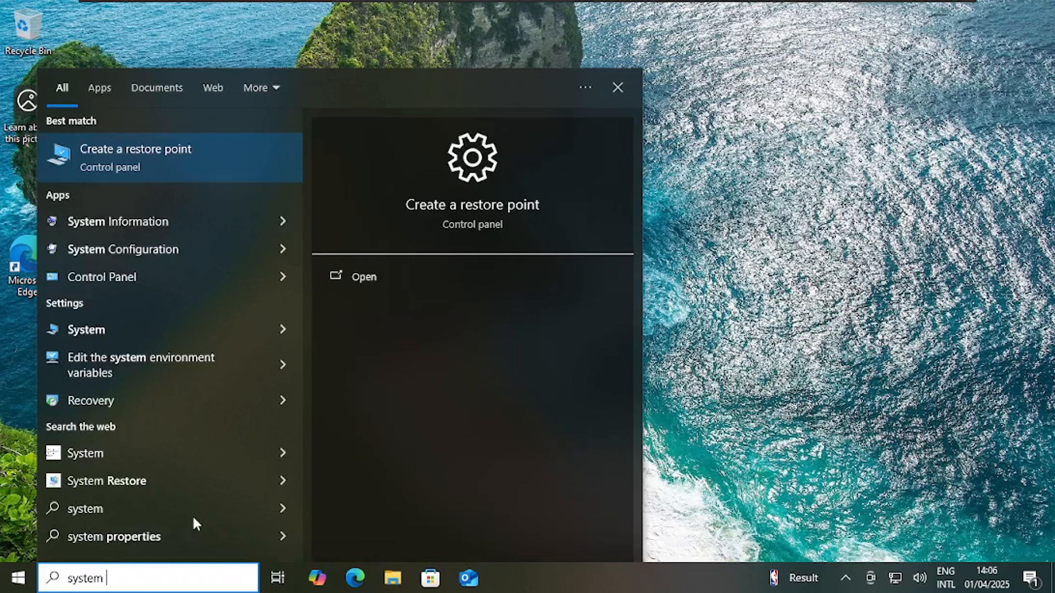
text( res)
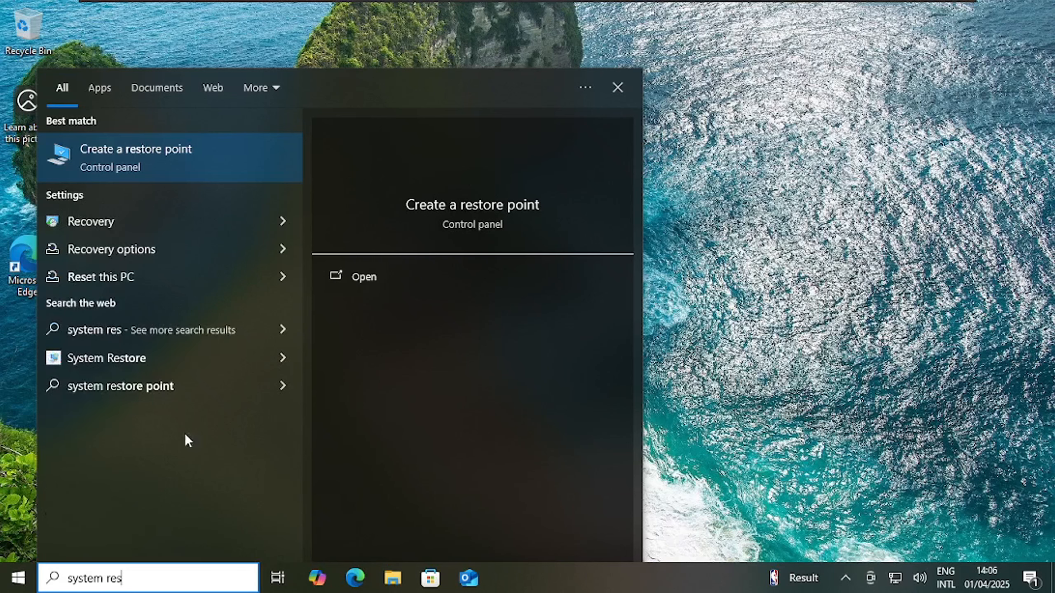
text(tor)
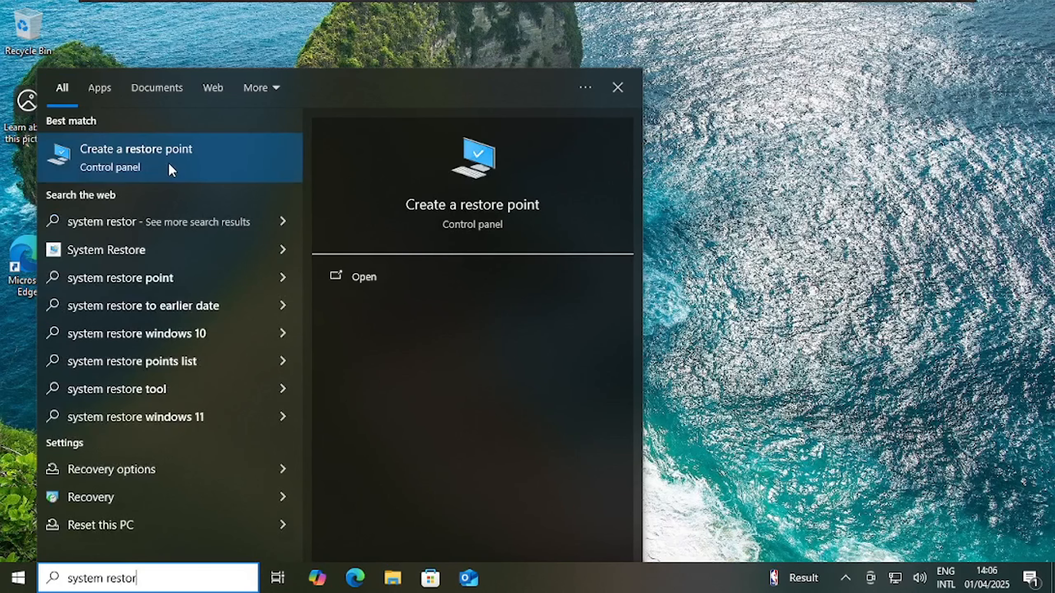
click(168, 164)
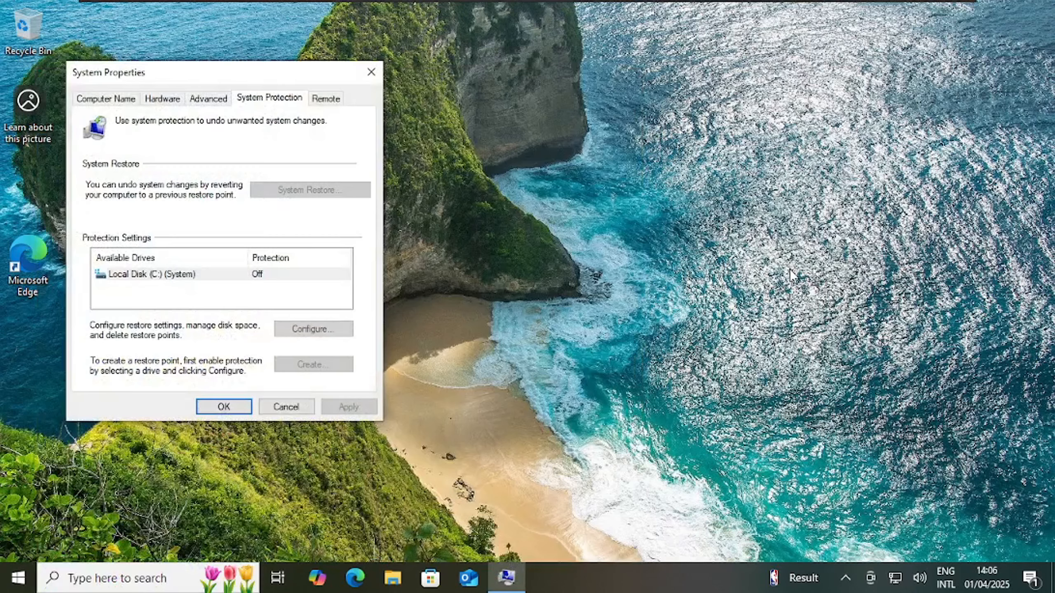
drag(205, 81, 443, 109)
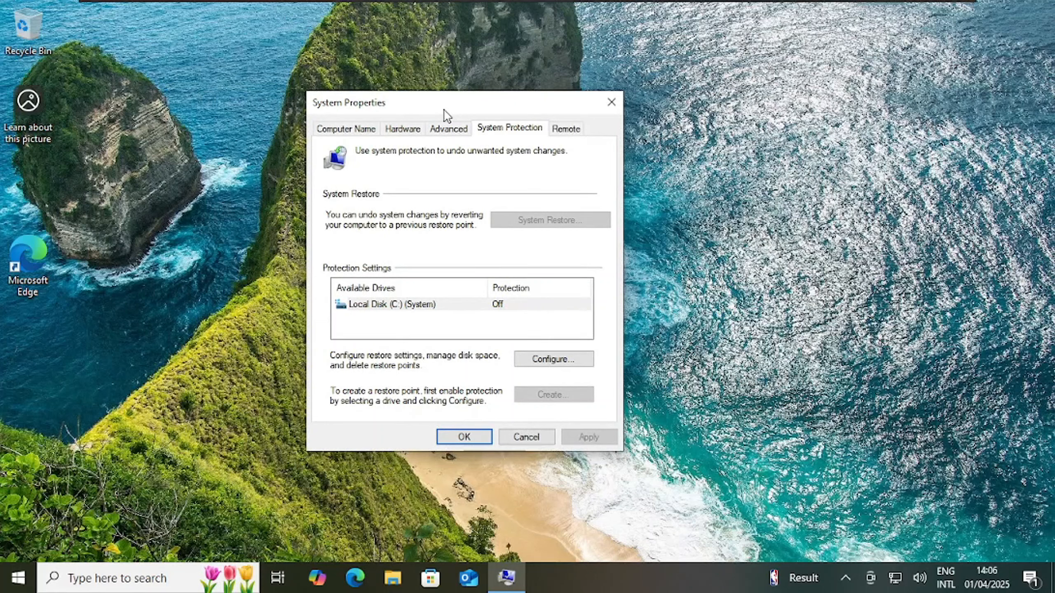
- Turn on system protection for Local Disk (C:) and apply the setting
click(545, 359)
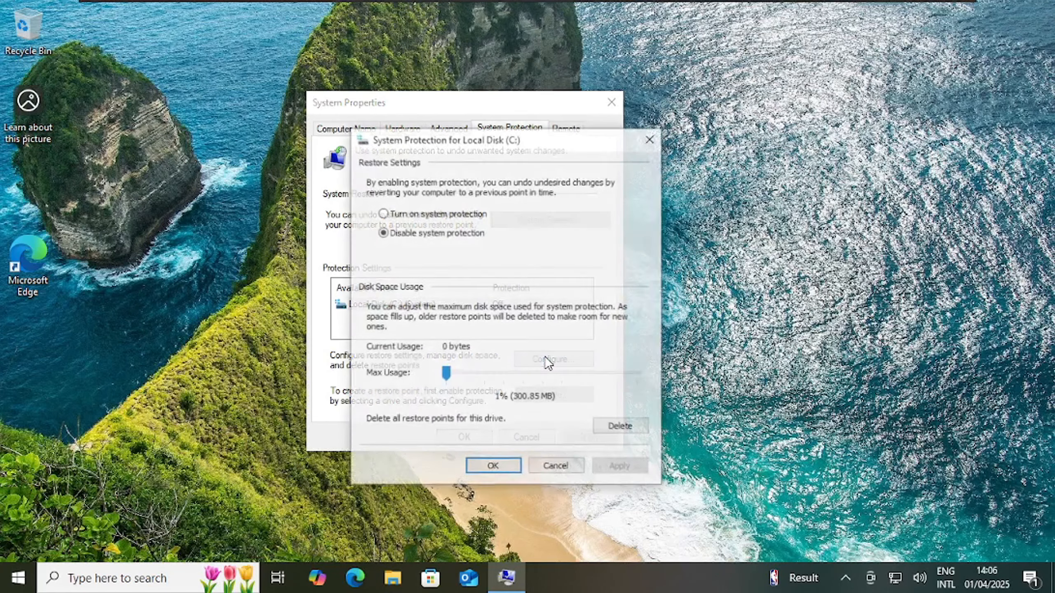
click(438, 214)
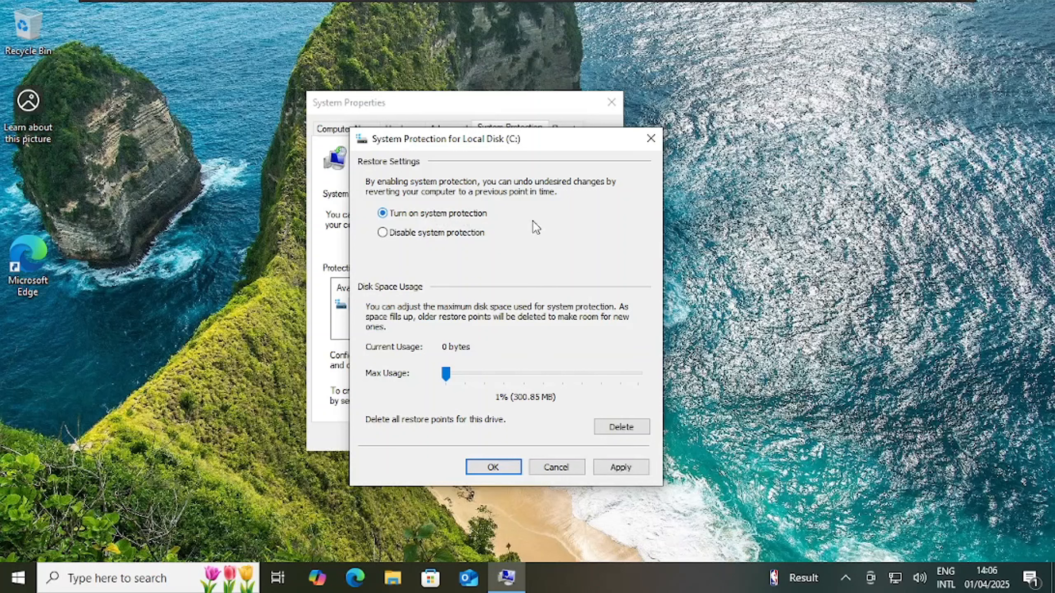
click(621, 467)
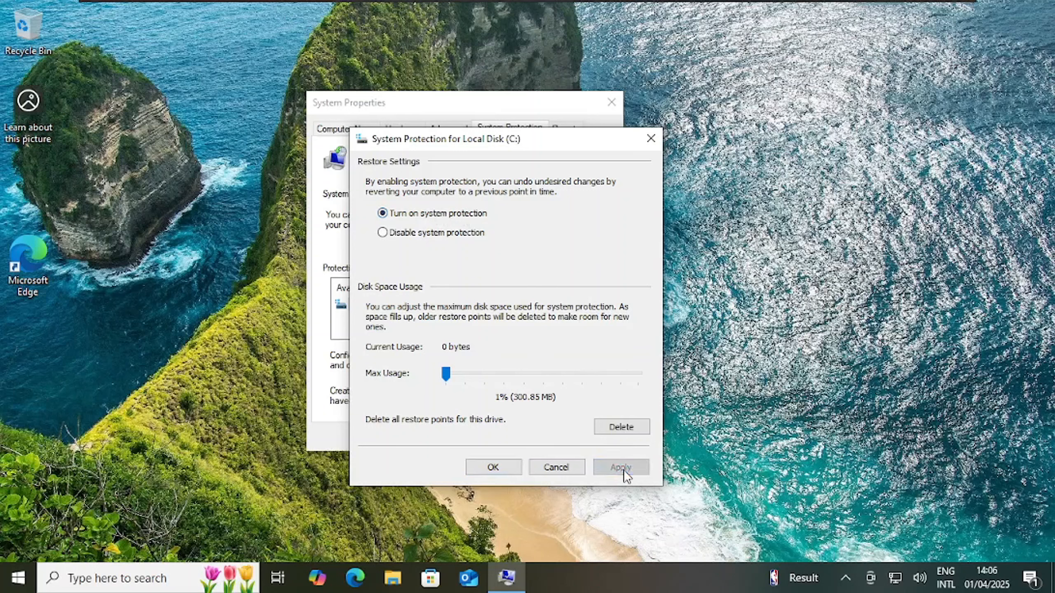
click(481, 467)
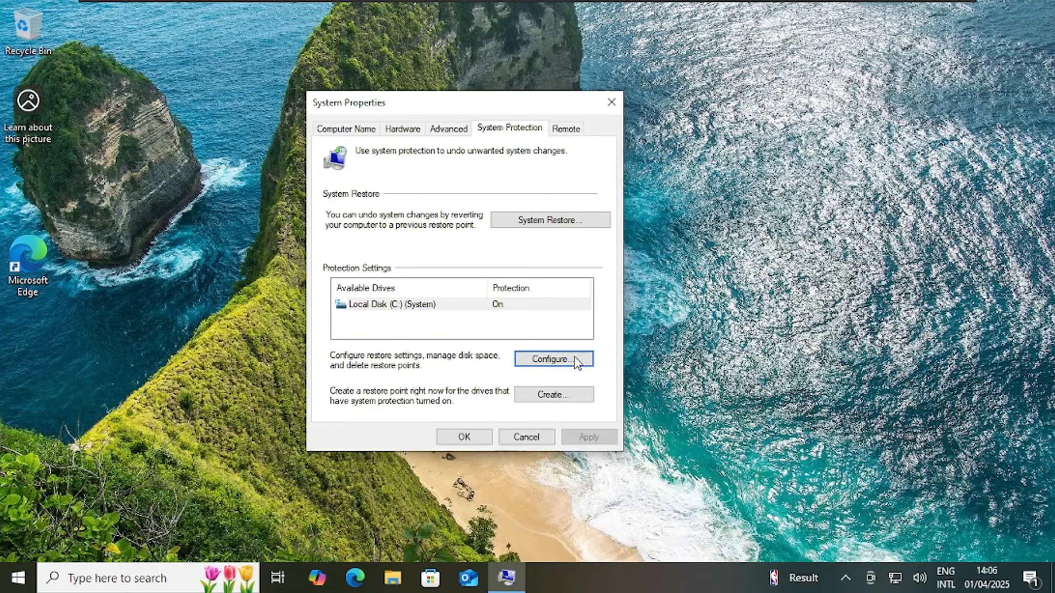
- Create a restore point described as "Before Application softwares are installed" and close System Properties
click(568, 400)
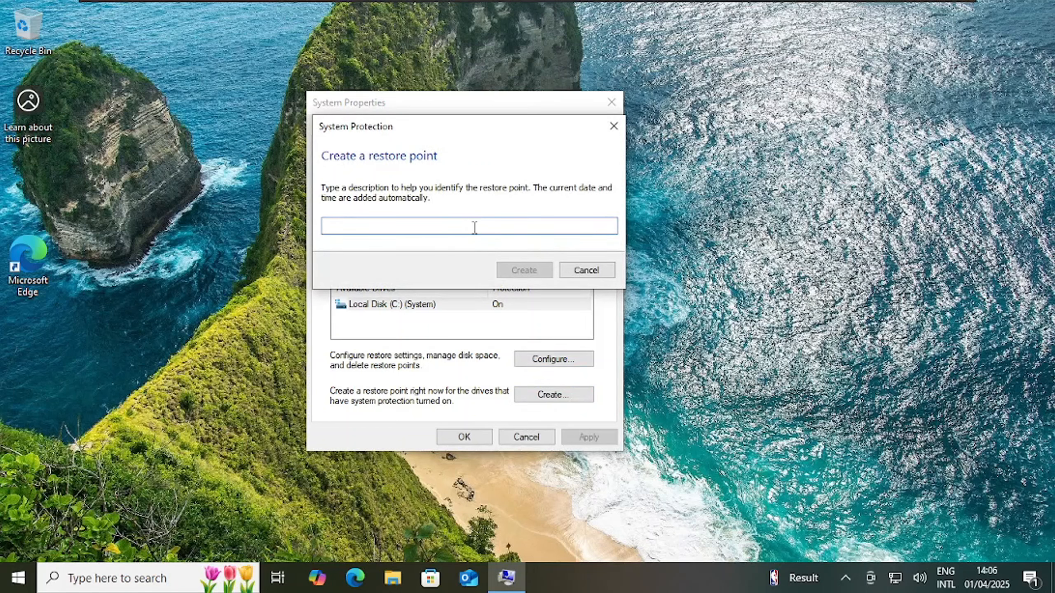
text(Before )
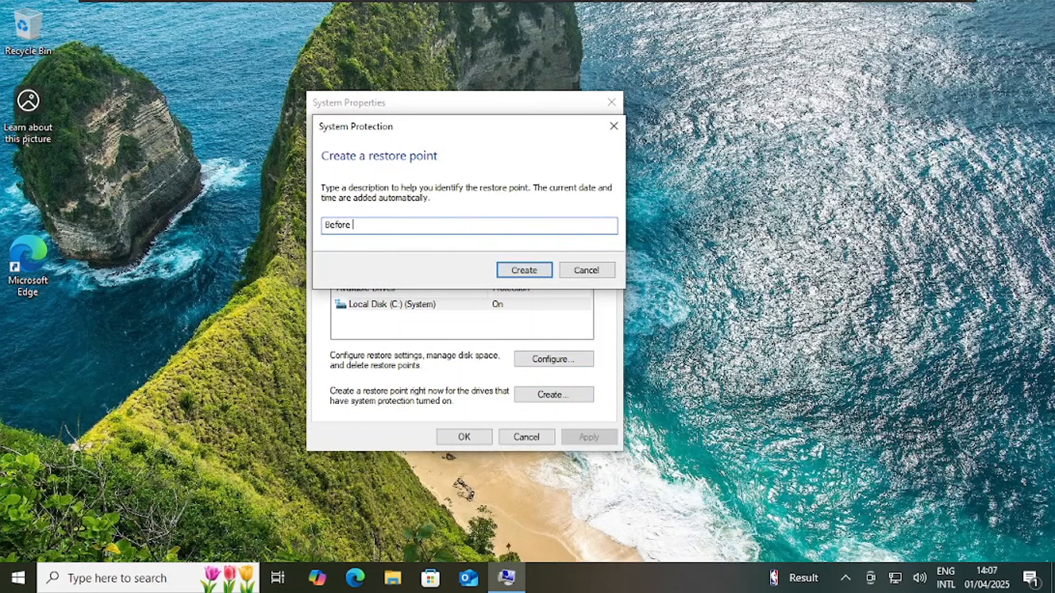
text(Application softwar)
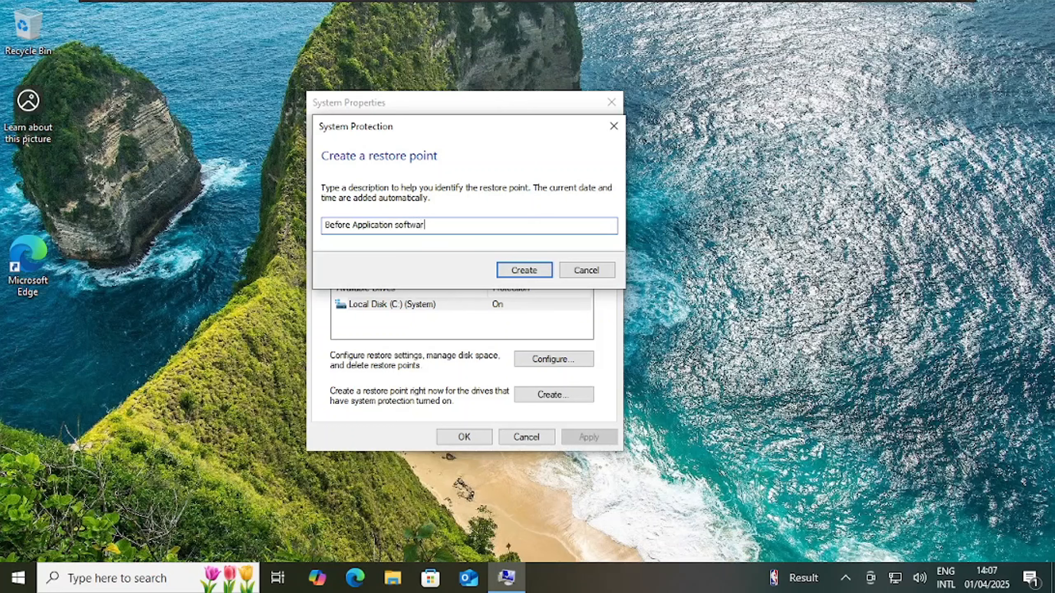
text(es are insgtall)
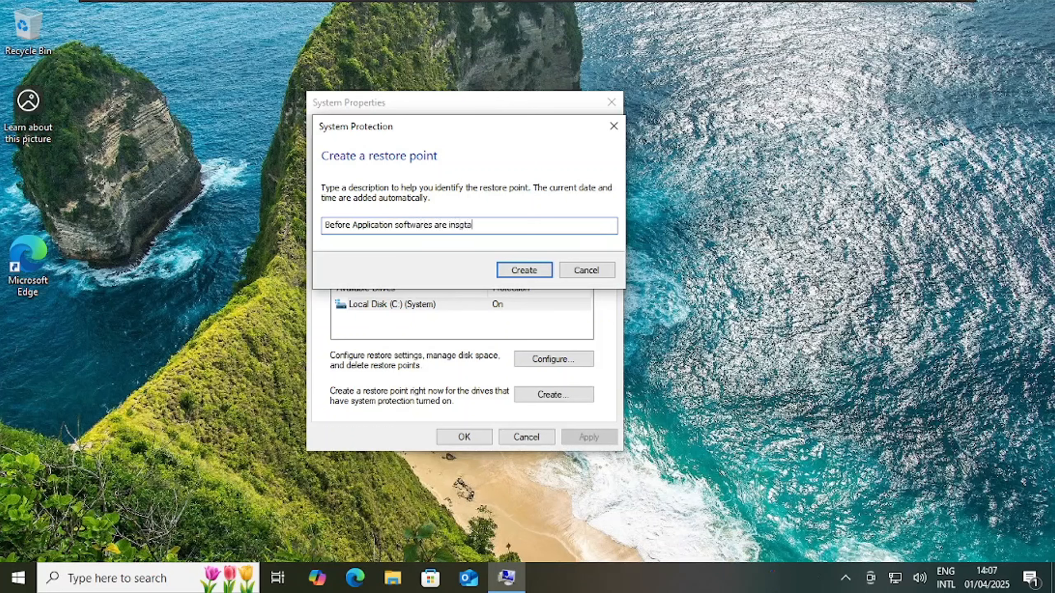
key(BackSpace)
key(BackSpace)
key(BackSpace)
key(BackSpace)
key(BackSpace)
text(talled)
click(522, 272)
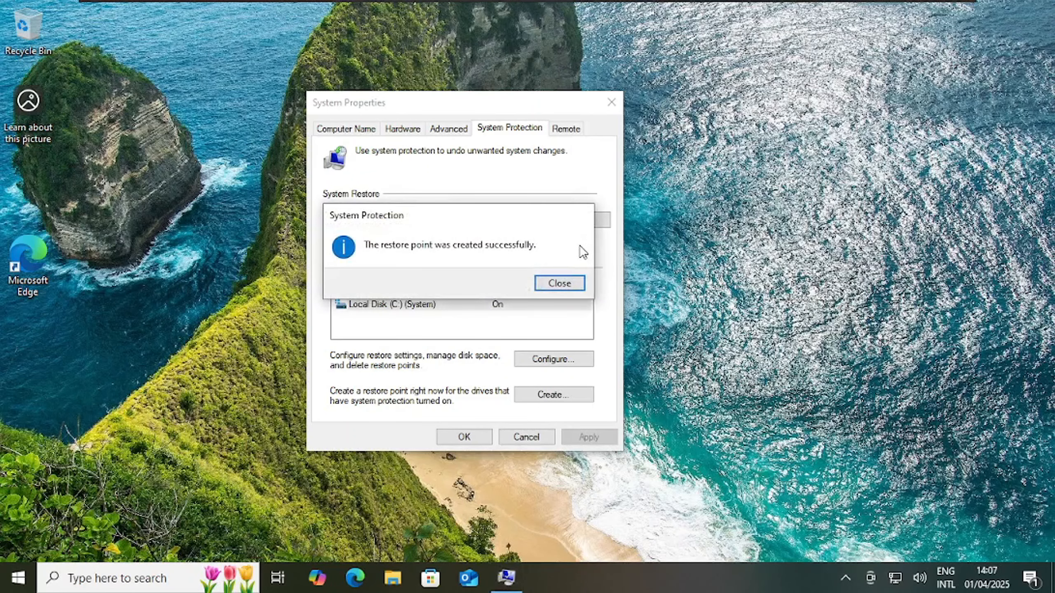
click(572, 285)
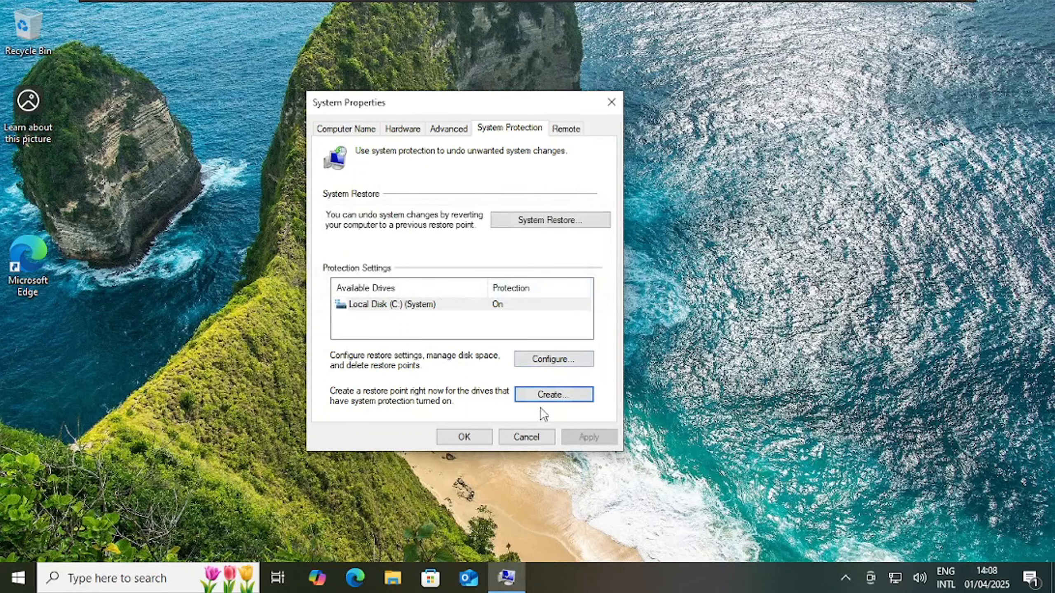
click(460, 441)
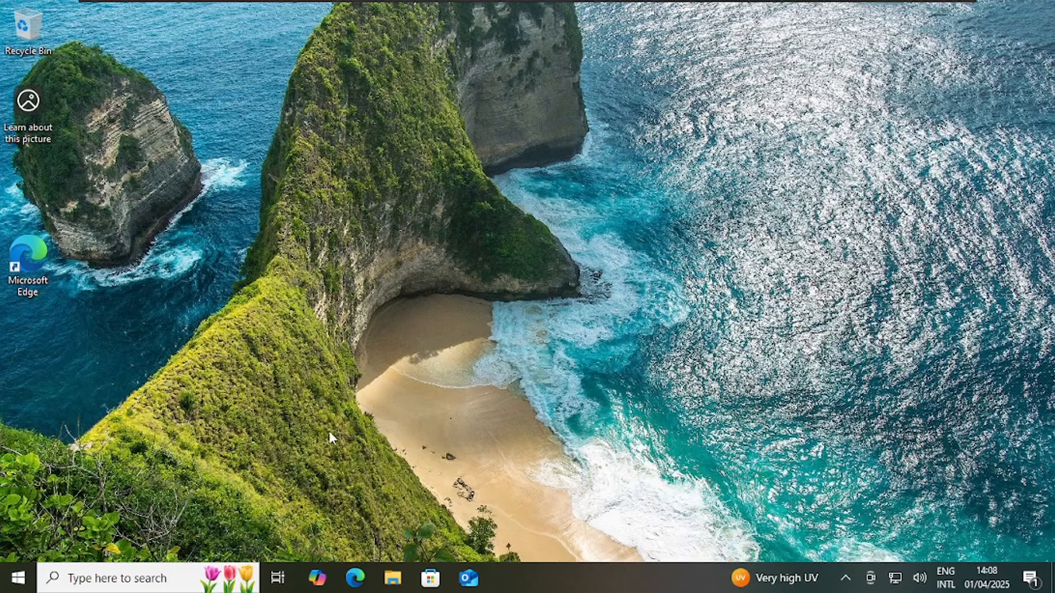
- Search Windows for "system restore" and reopen the system protection settings
click(152, 582)
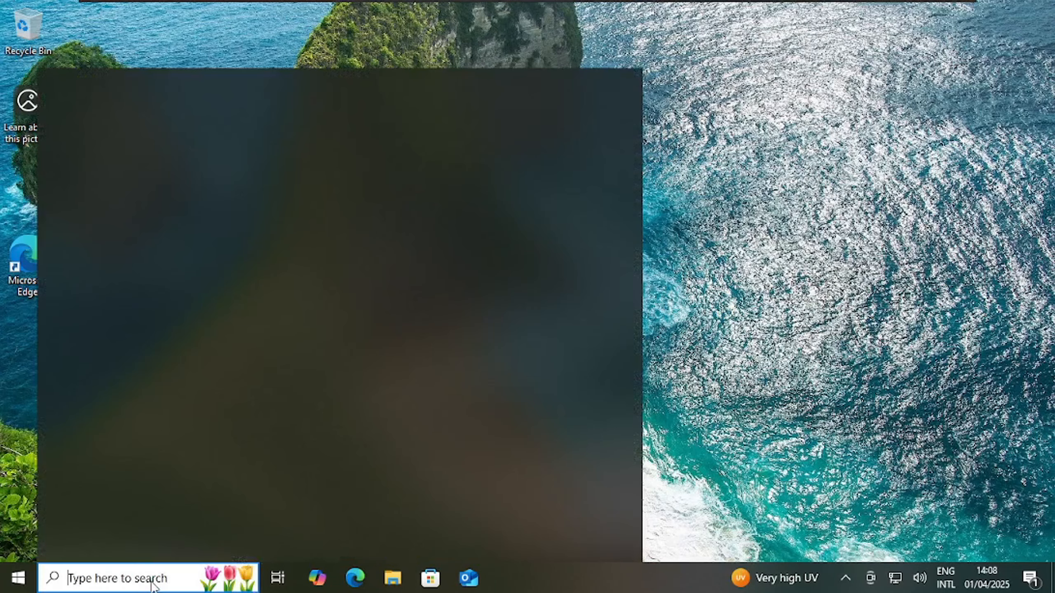
text(s)
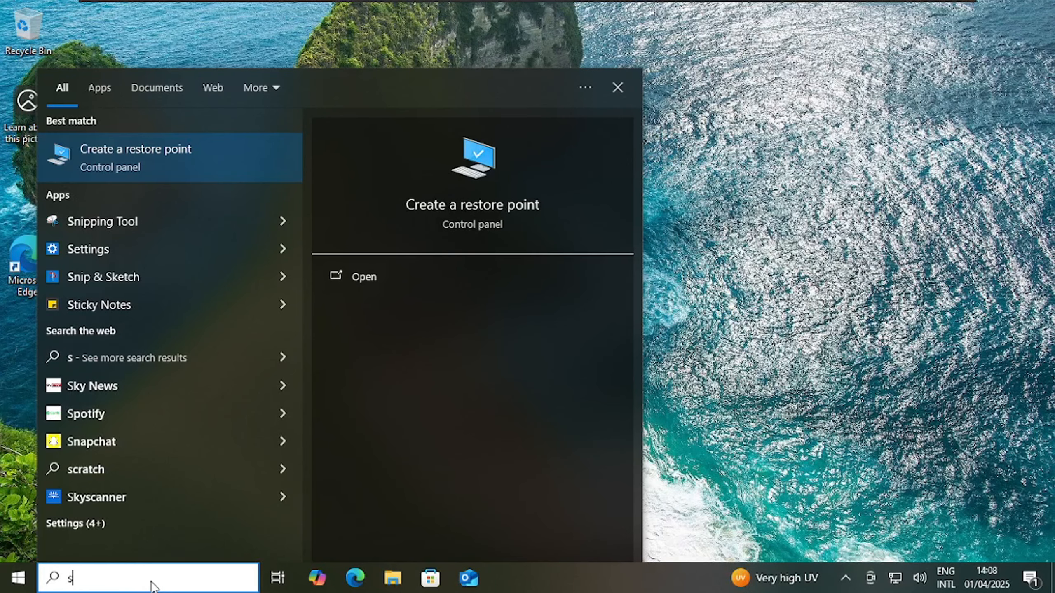
text(ystem)
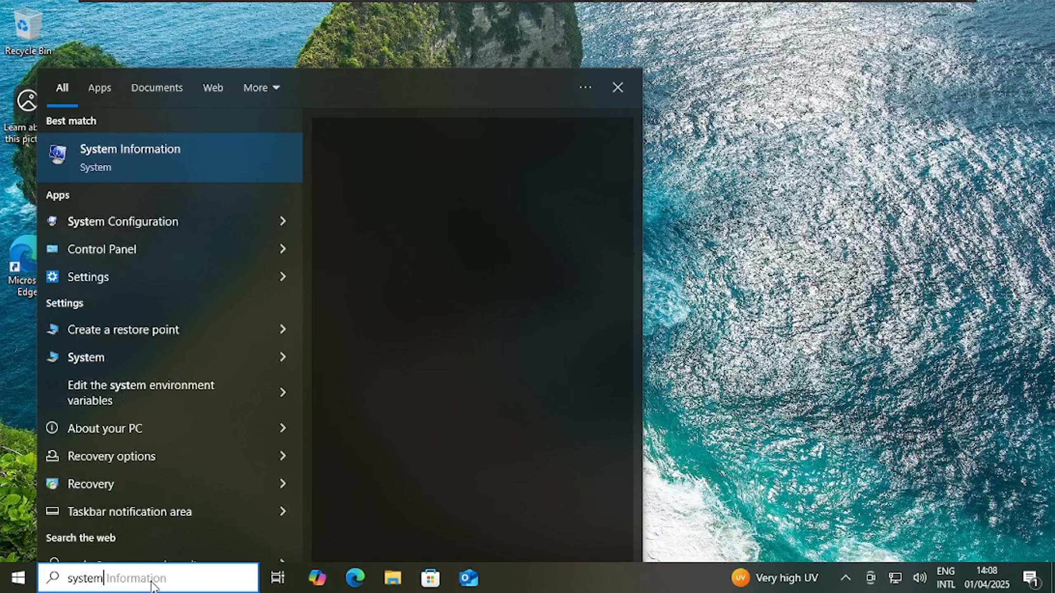
text( restore)
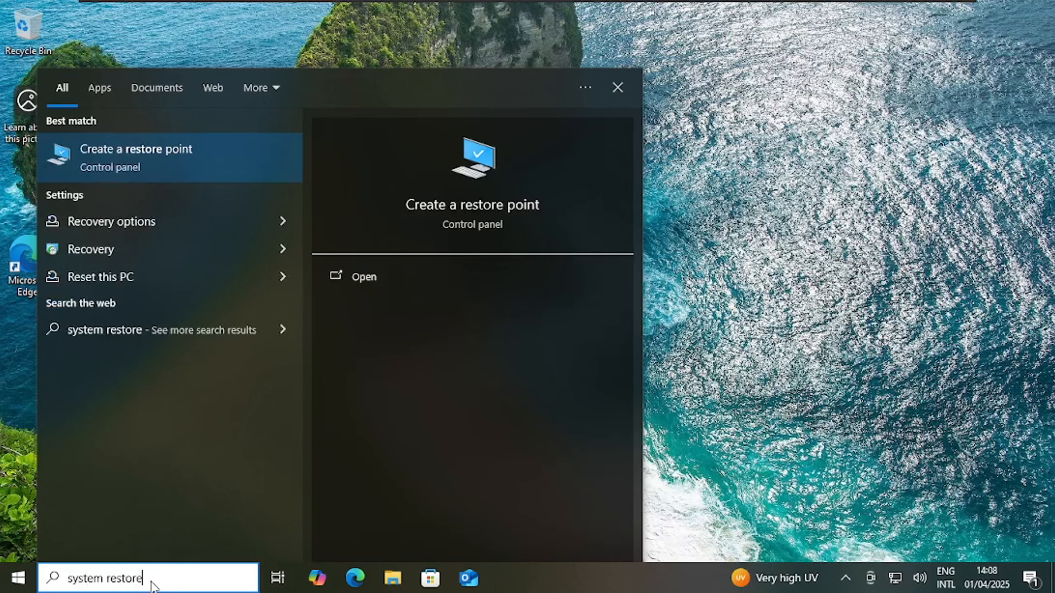
click(157, 162)
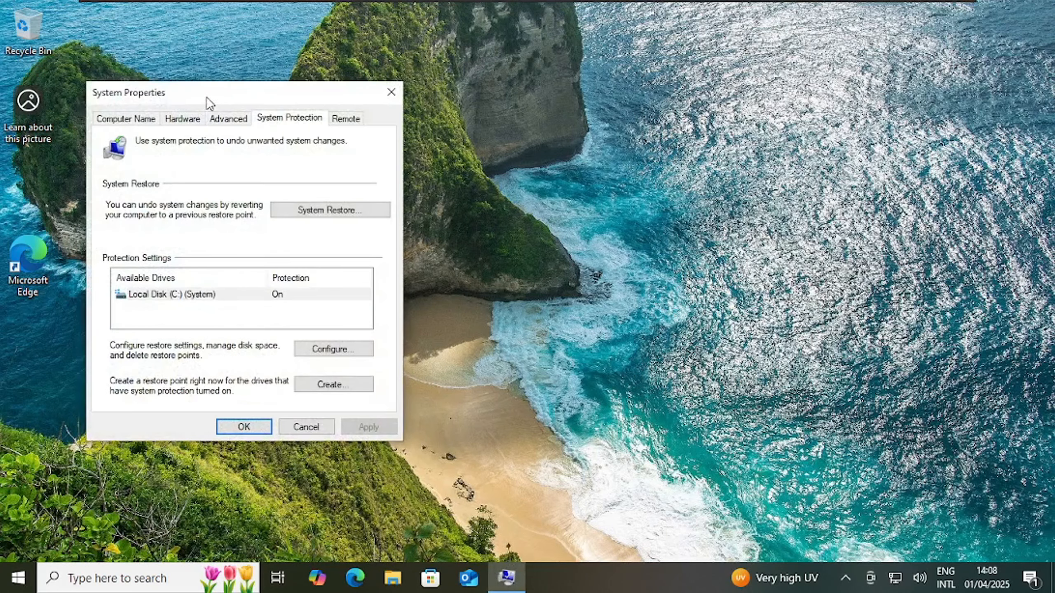
drag(206, 97, 374, 99)
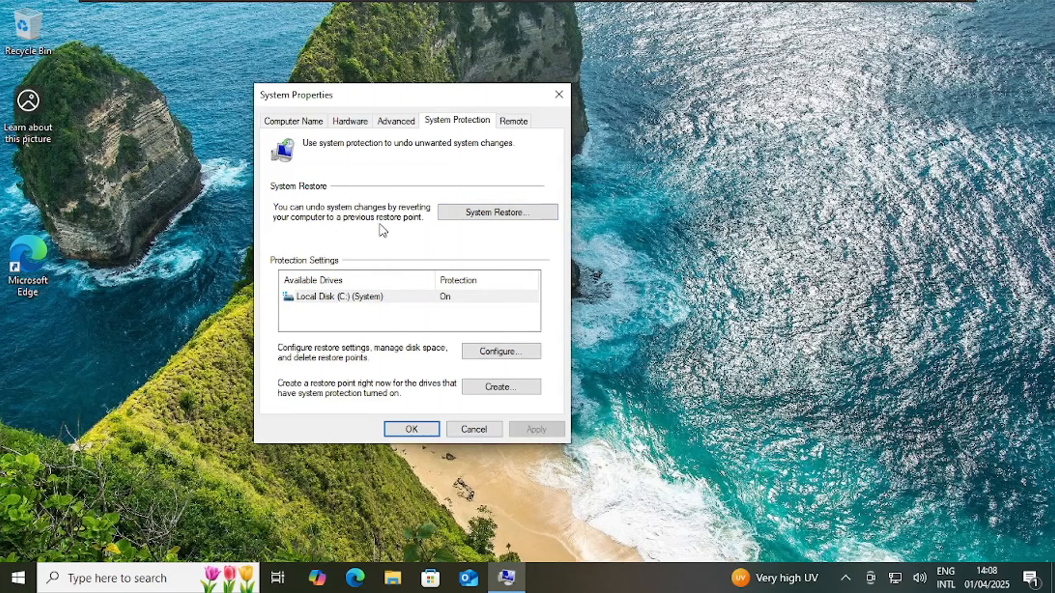
- Start a System Restore to the "Before Application softwares are installed" restore point and confirm that it should proceed
click(475, 219)
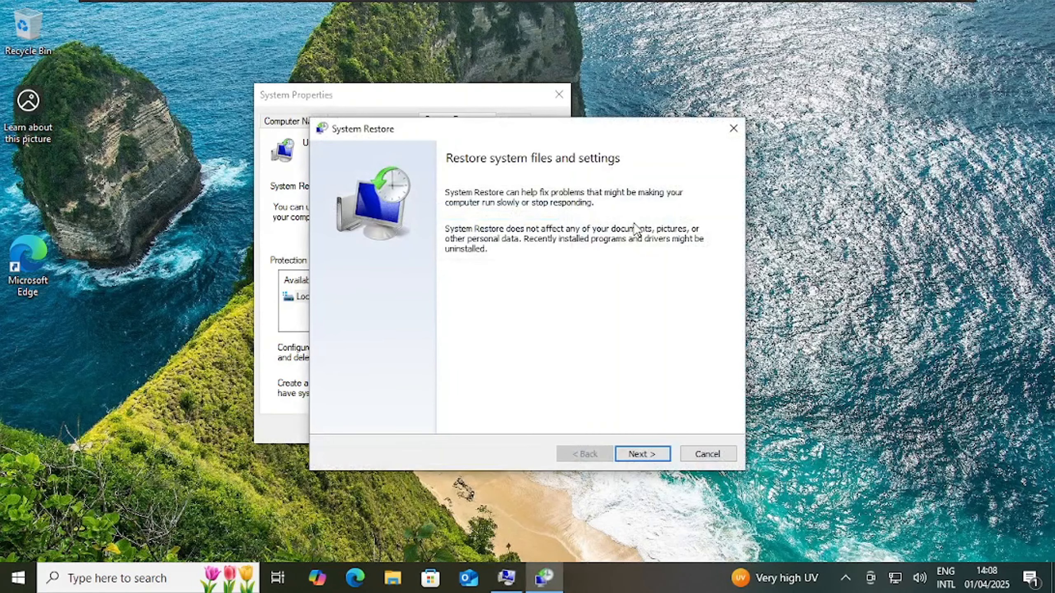
click(647, 454)
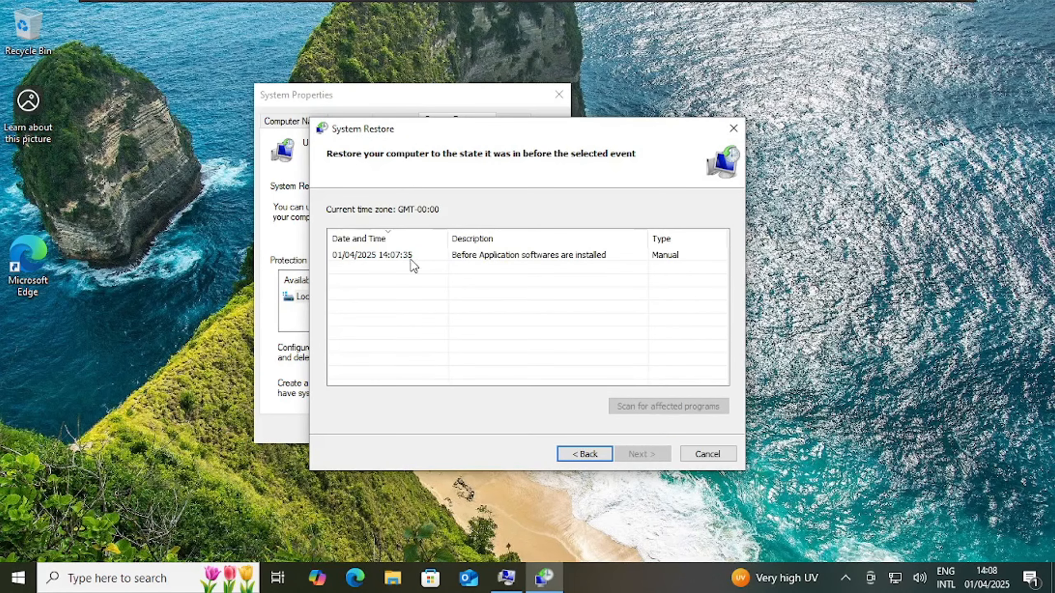
click(391, 254)
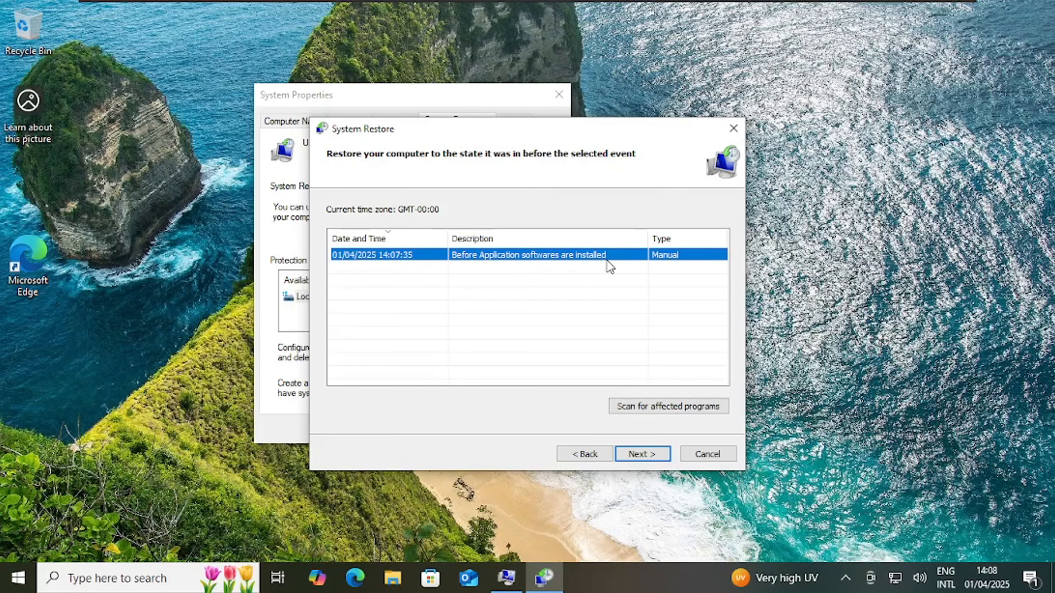
click(643, 454)
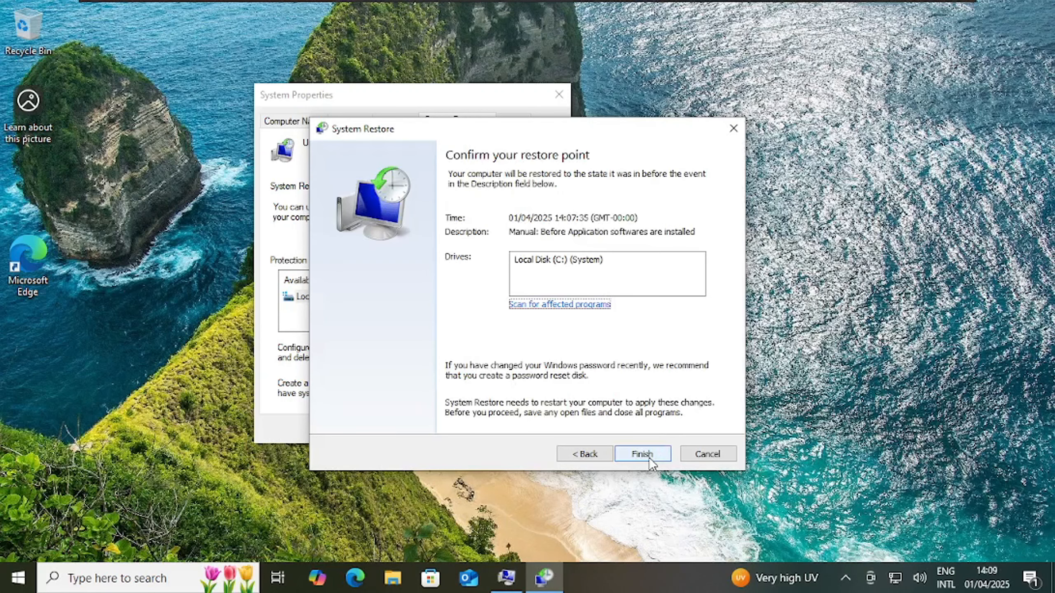
click(648, 459)
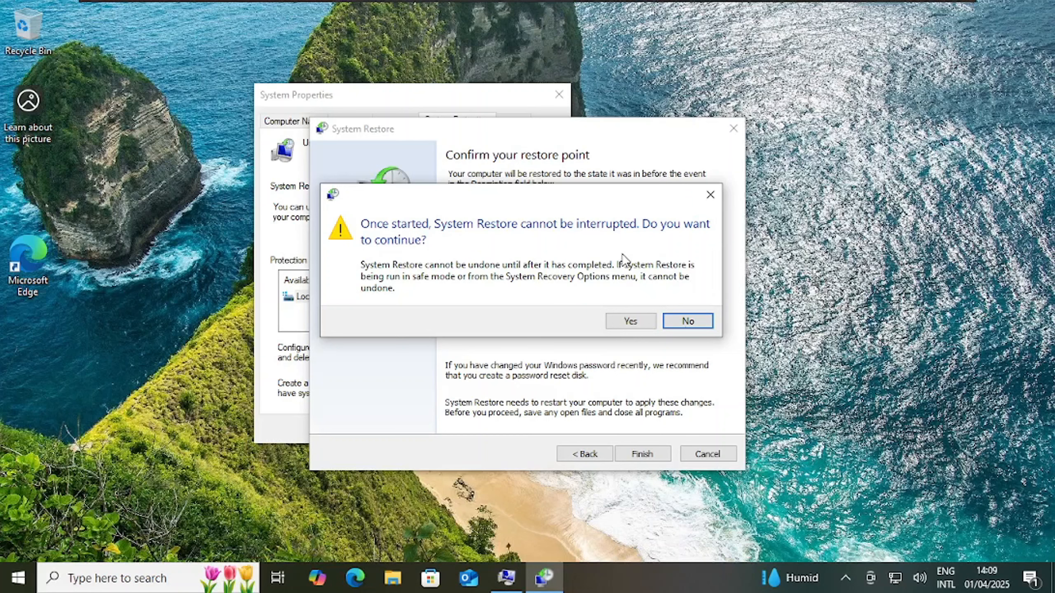
click(617, 321)
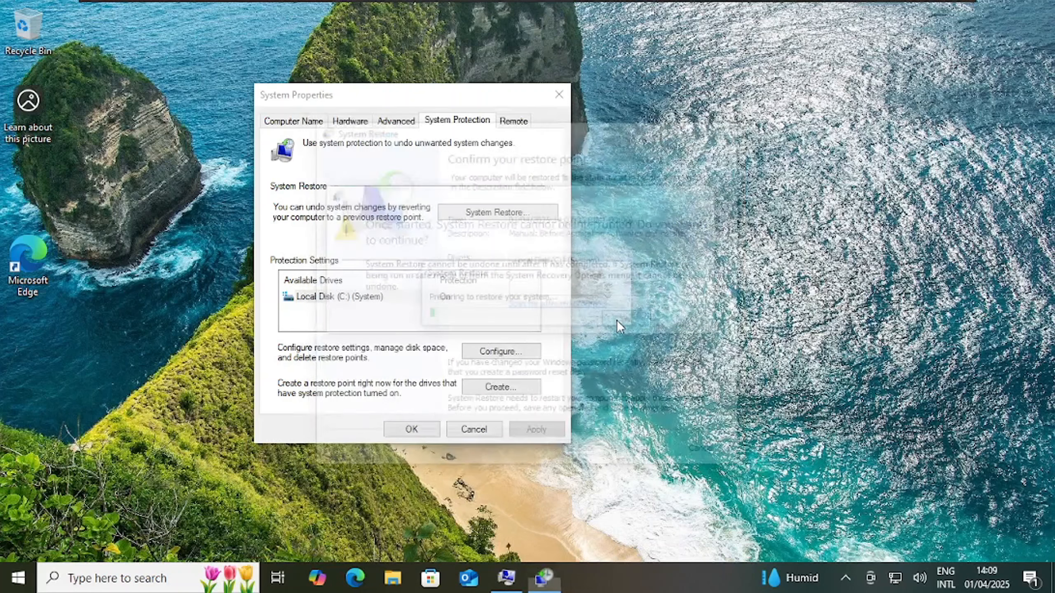